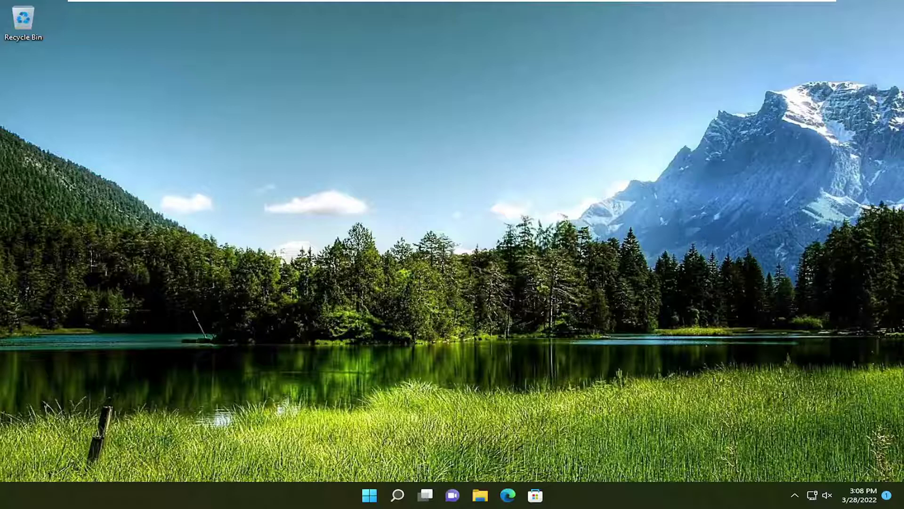
Open Windows search from the taskbar to look for the Settings app.
left_click(398, 495)
type("s")
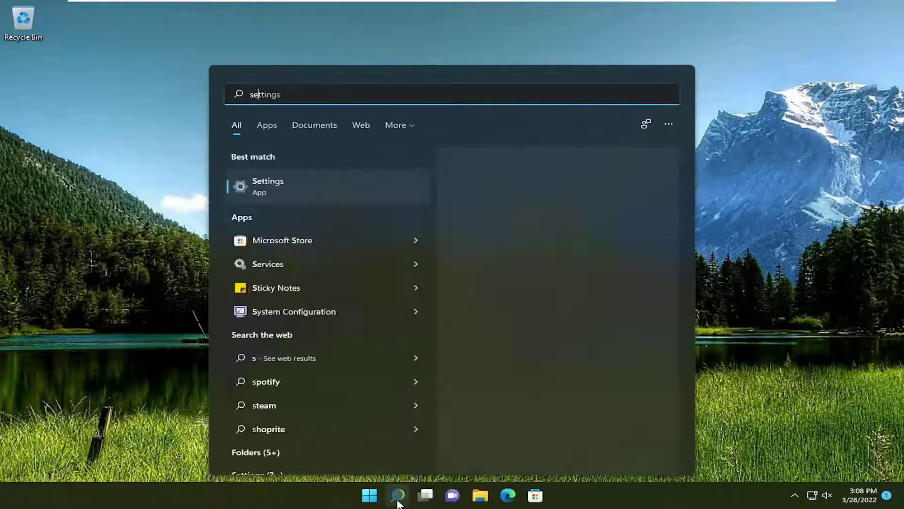
type("ettings")
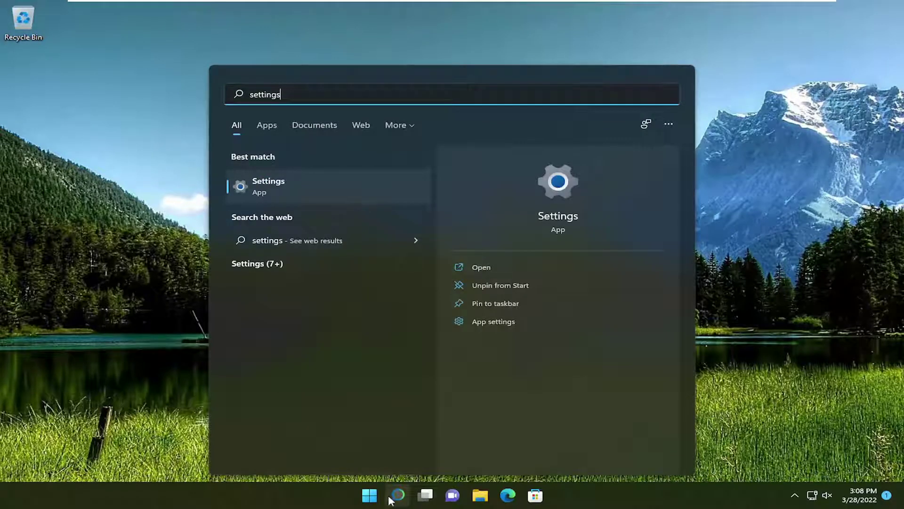
Launch Settings and go to Personalization > Themes.
left_click(269, 183)
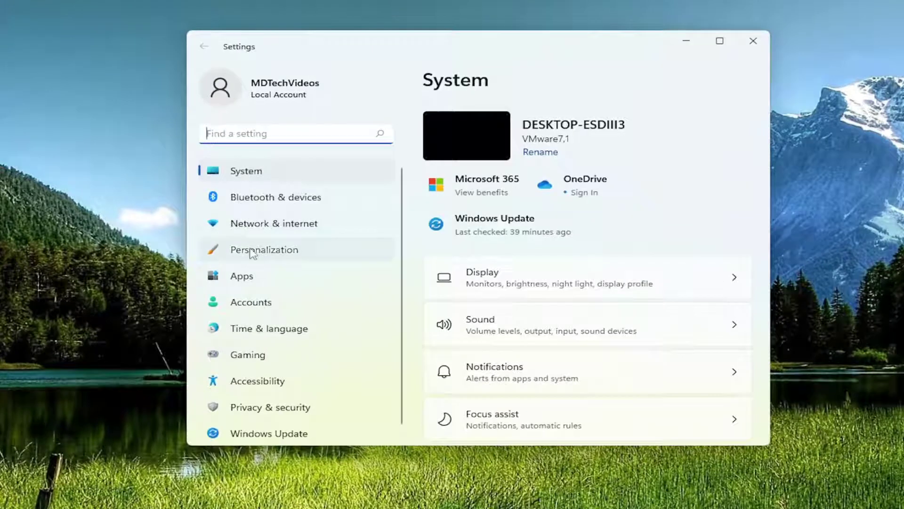
left_click(247, 252)
scroll(710, 303, "down", 3)
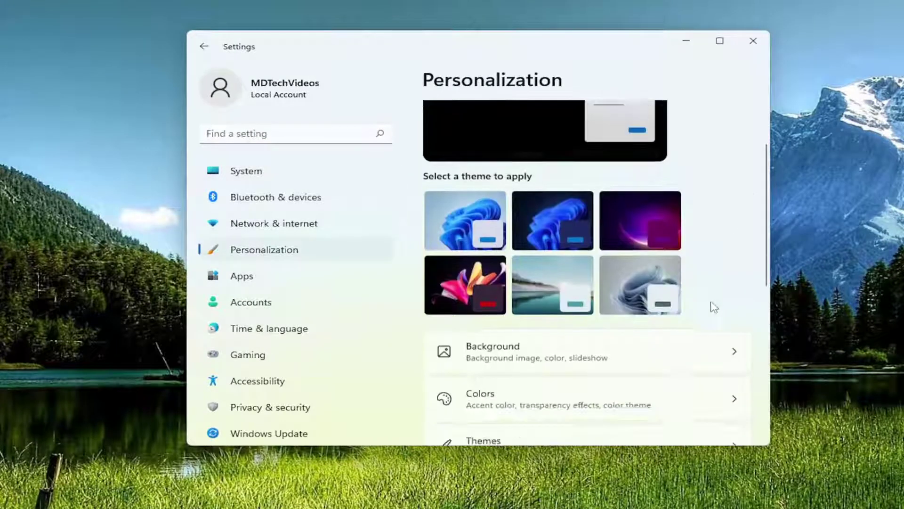
scroll(703, 316, "down", 1)
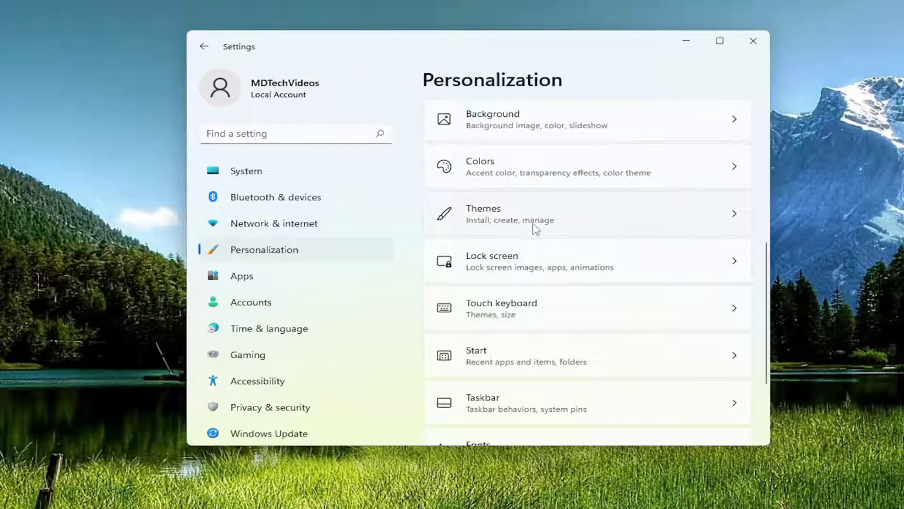
left_click(535, 225)
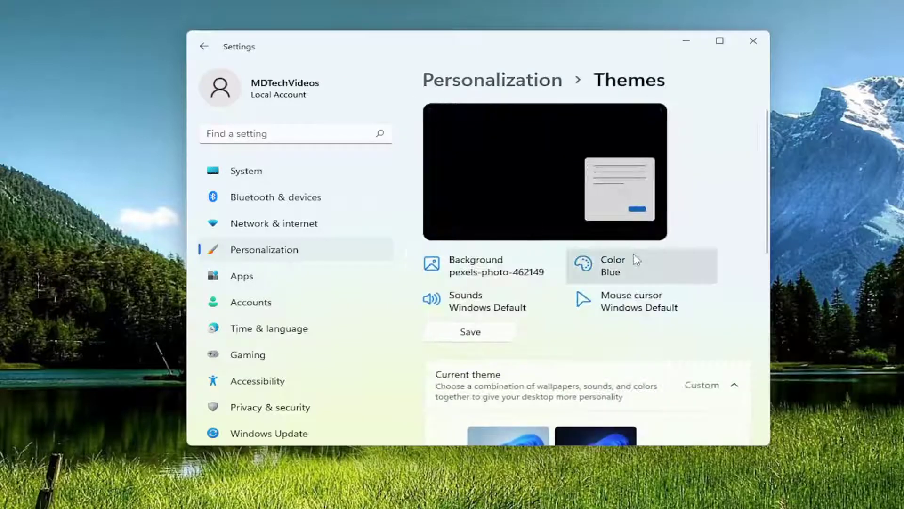
scroll(634, 264, "down", 1)
scroll(632, 260, "down", 2)
scroll(631, 262, "down", 1)
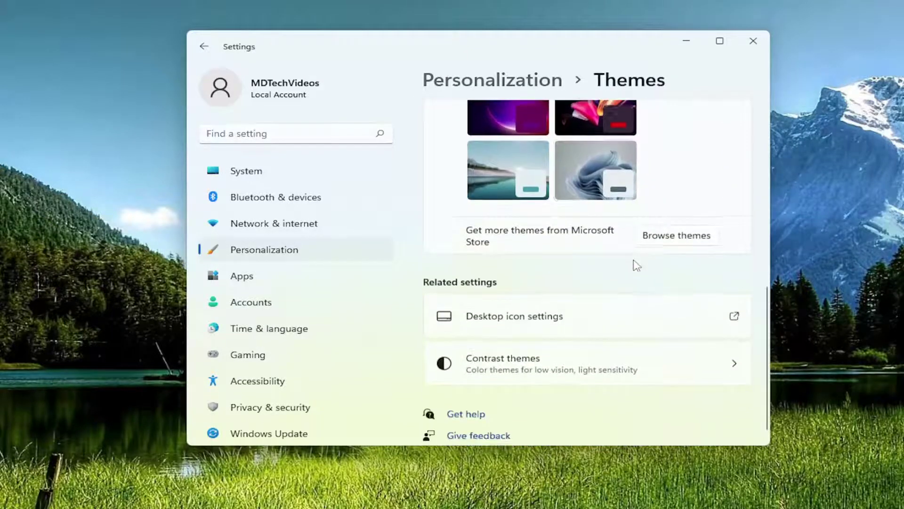
In Desktop Icon Settings, uncheck 'Allow themes to change desktop icons'.
left_click(541, 321)
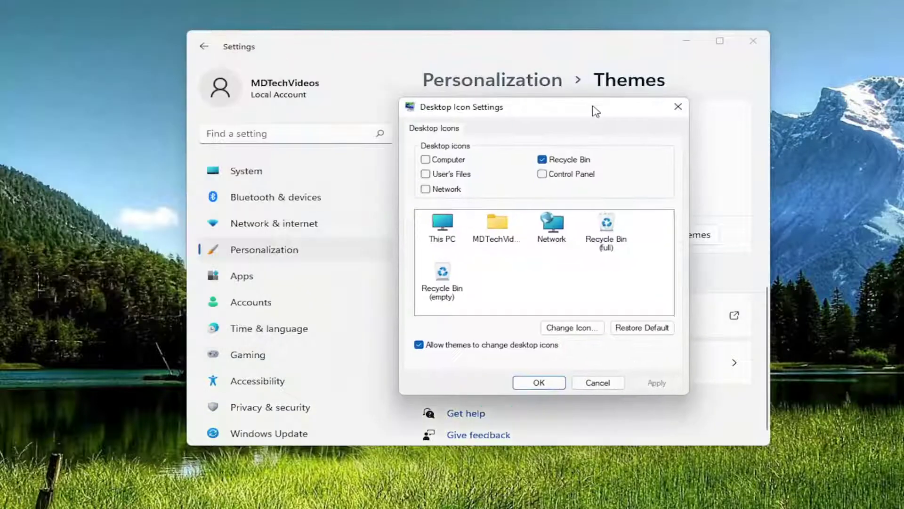
left_click_drag(174, 31, 559, 96)
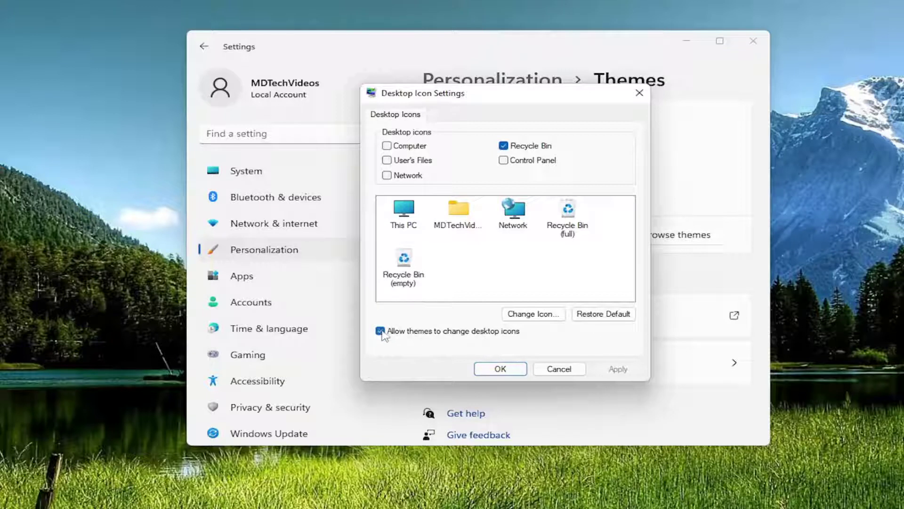
left_click(381, 332)
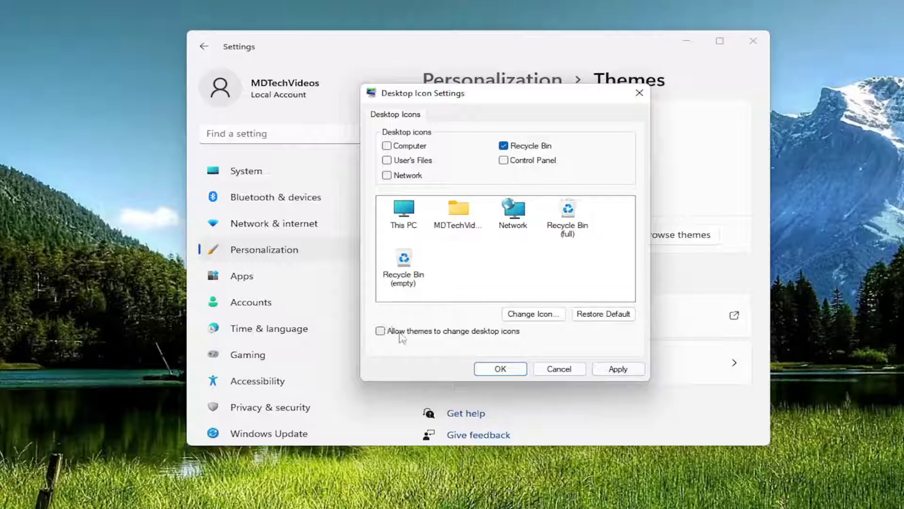
Apply and confirm the desktop icon change, then close Settings to the desktop.
left_click(622, 369)
left_click(500, 368)
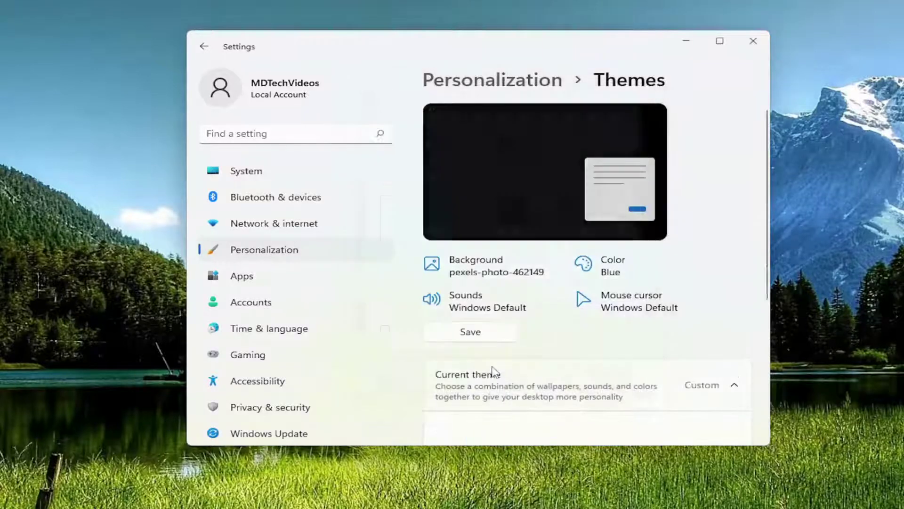
left_click(753, 40)
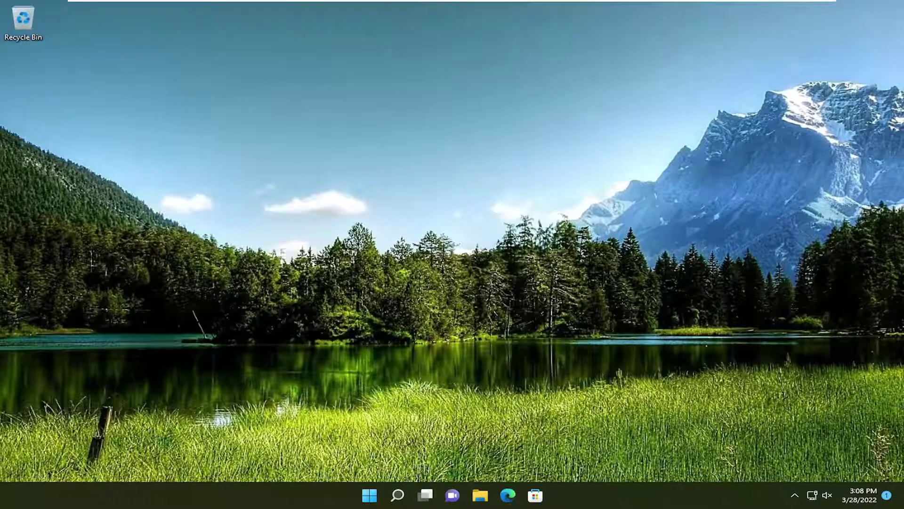